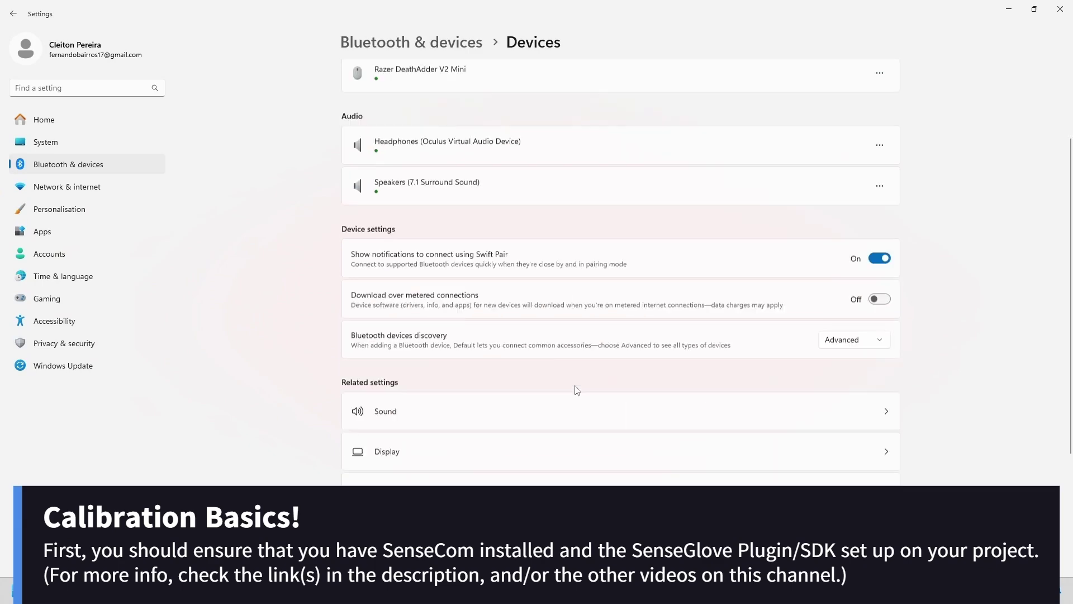
Keep Bluetooth devices discovery set to Advanced
scroll(575, 391, down, 2)
click(859, 229)
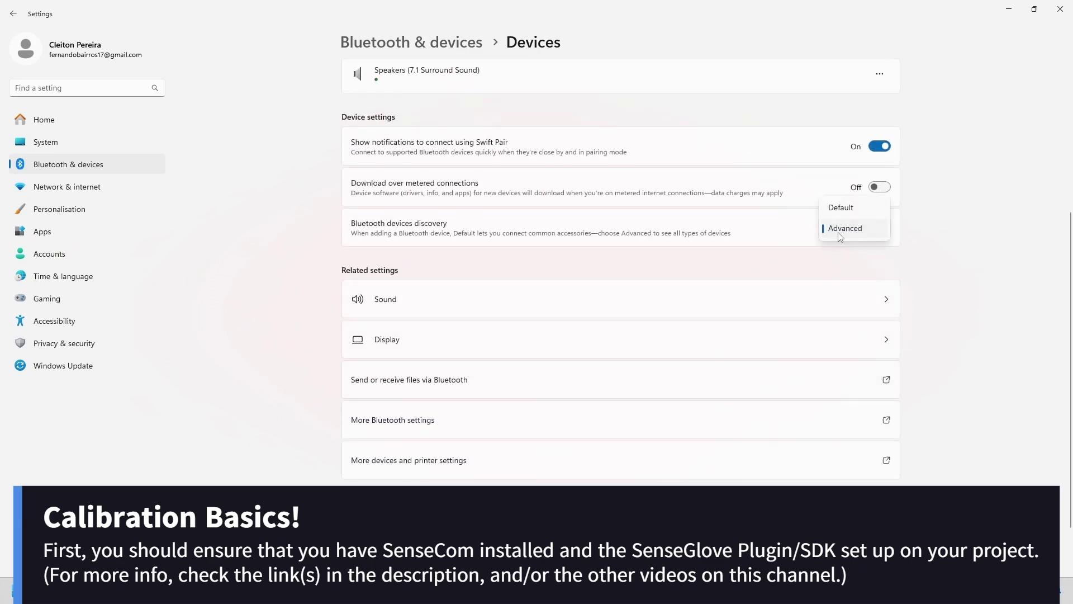
click(841, 235)
scroll(556, 313, up, 5)
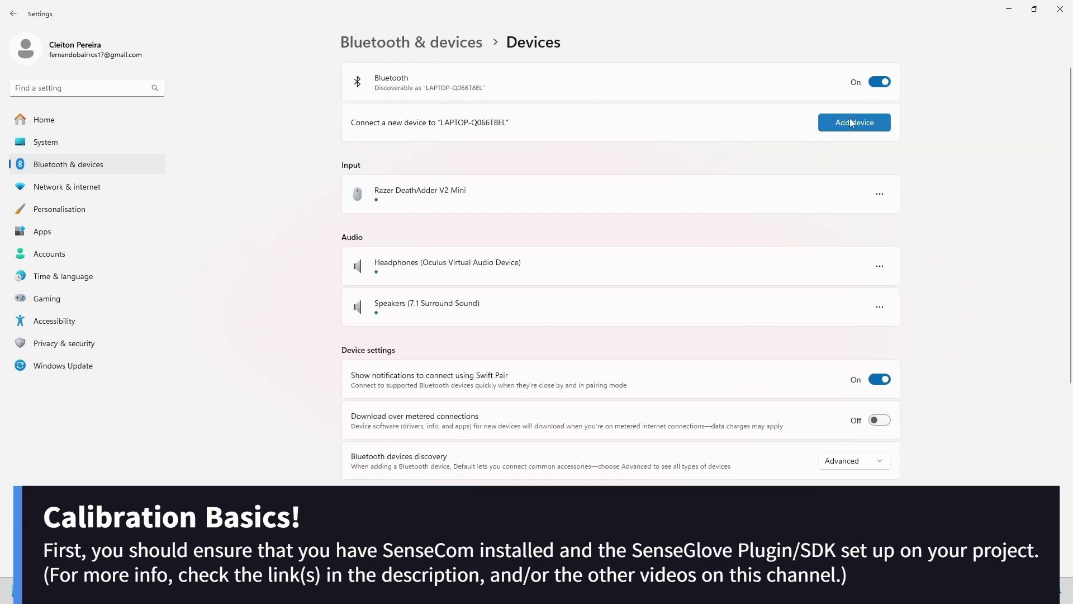
Pair the left glove Nova 2-03481-L over Bluetooth
click(851, 122)
click(583, 198)
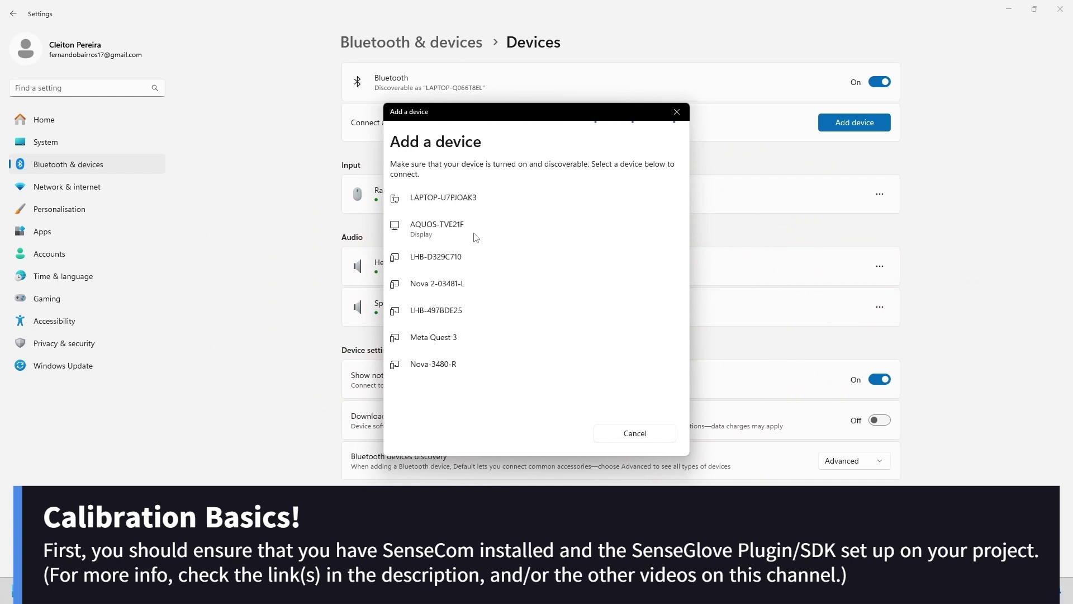
click(442, 284)
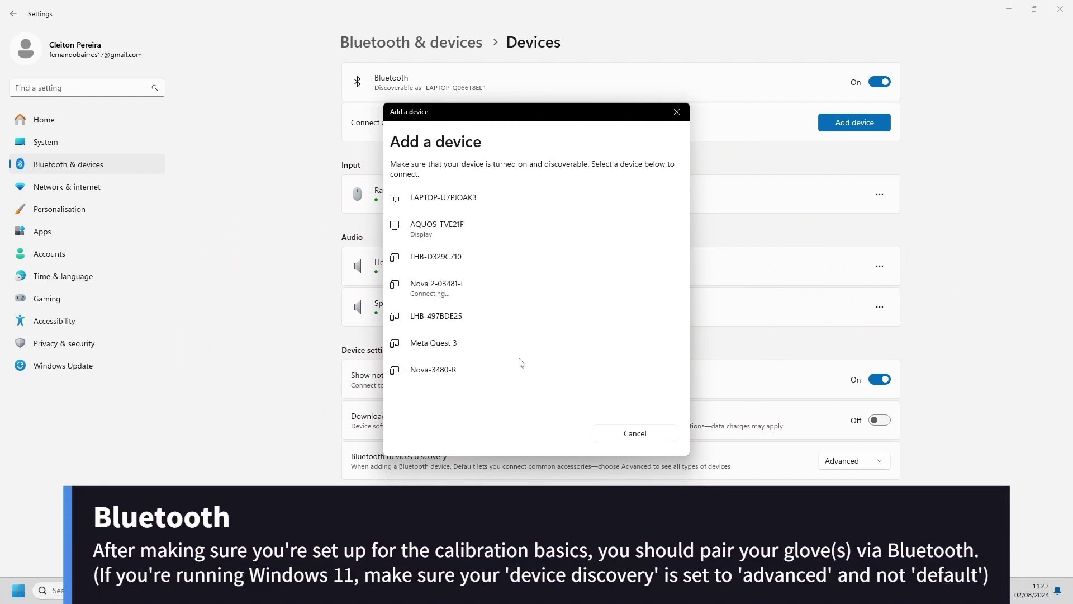
click(511, 349)
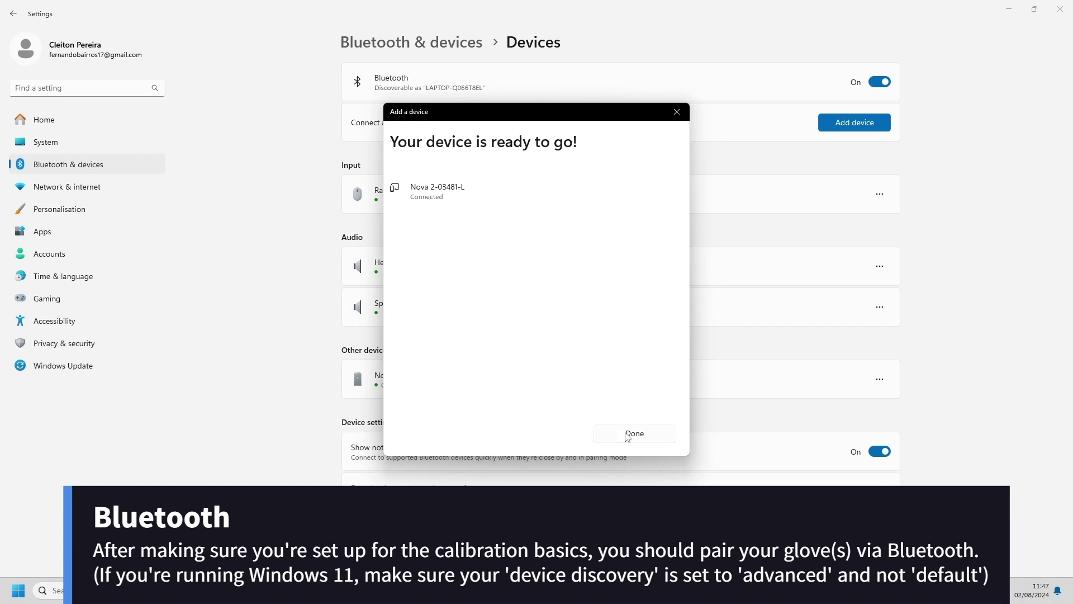
click(628, 435)
Pair the right glove Nova-3480-R over Bluetooth
click(833, 123)
click(548, 190)
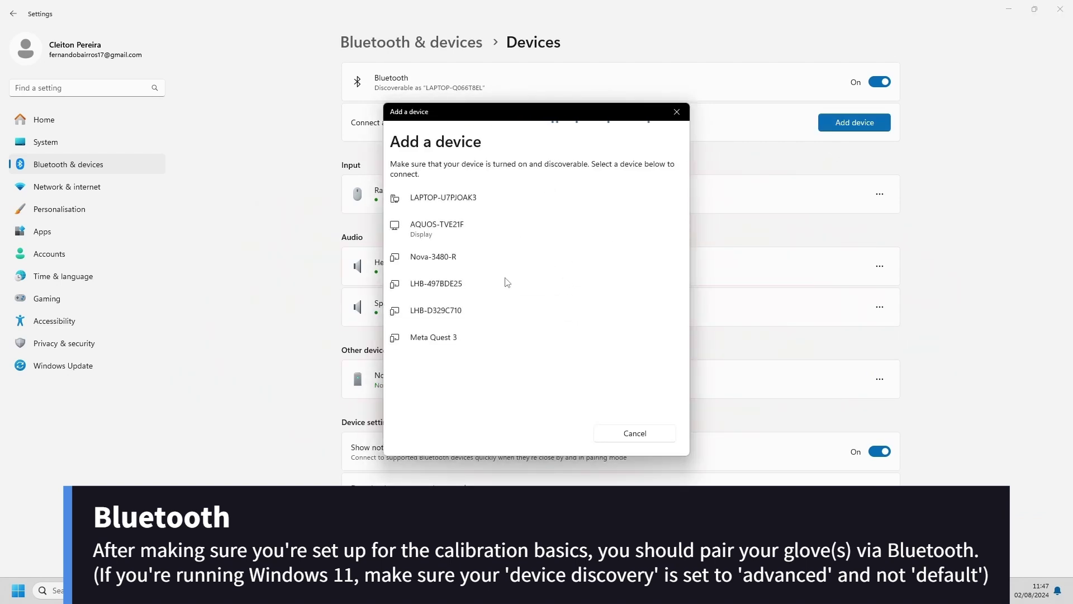
click(464, 263)
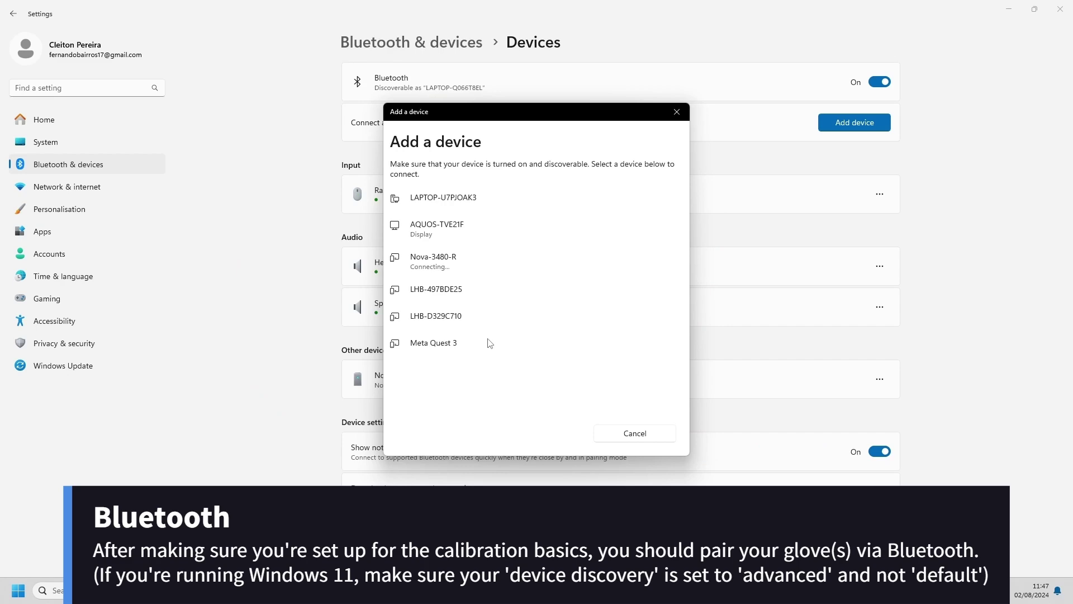
click(485, 322)
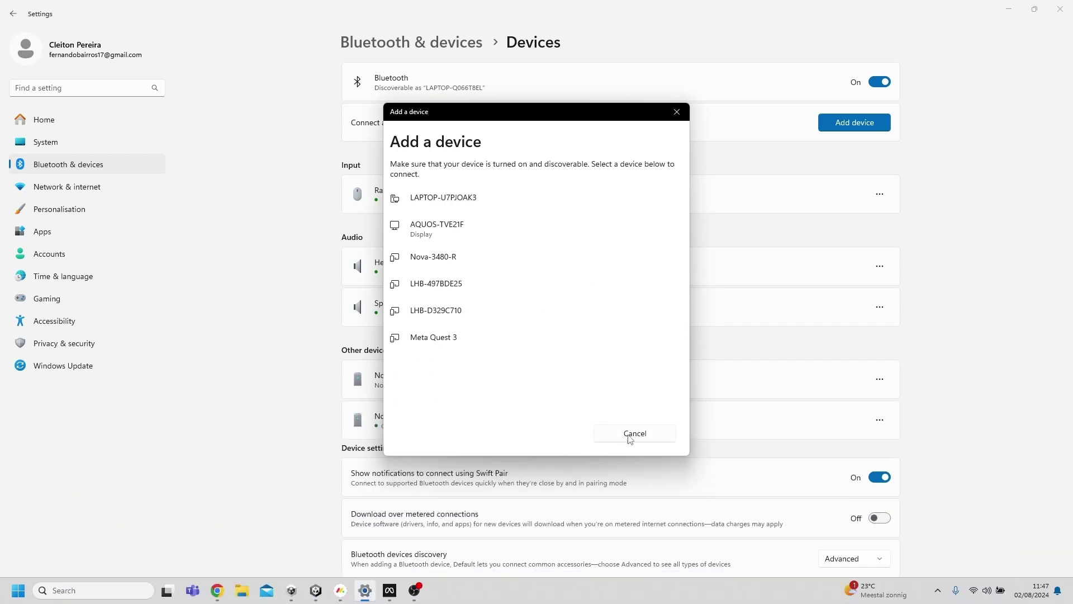
click(634, 435)
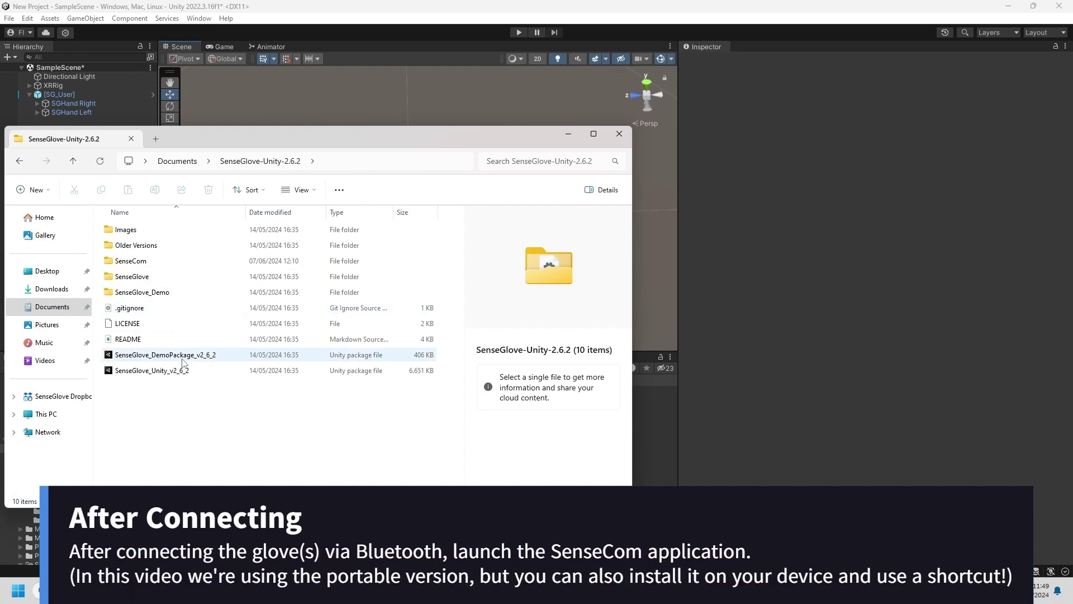
Launch the SenseCom app from SenseCom > SenseCom_Windows > SenseCom
double_click(131, 260)
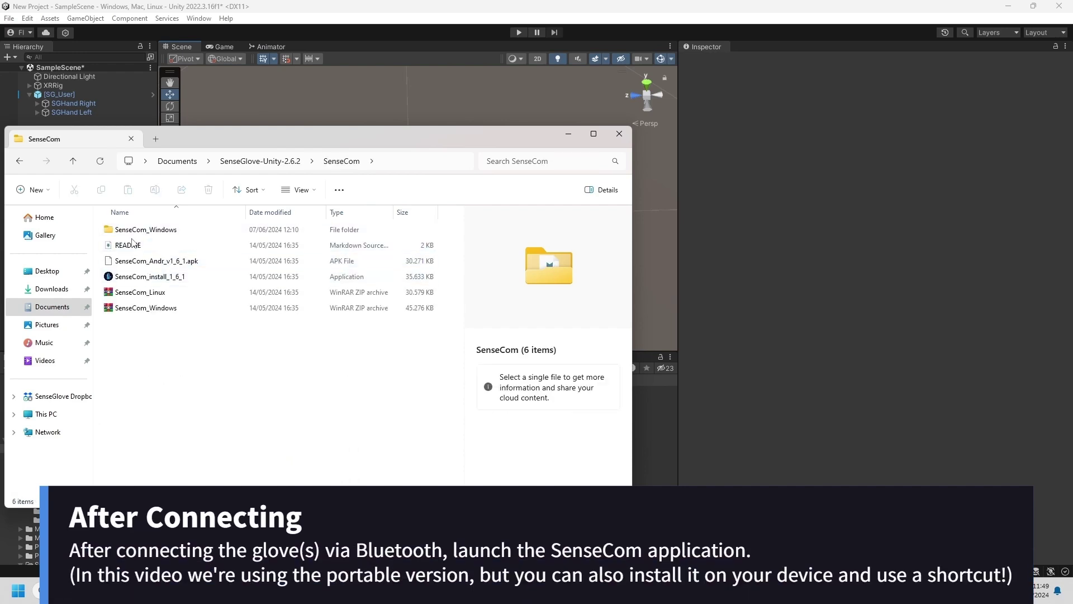
double_click(134, 230)
double_click(145, 230)
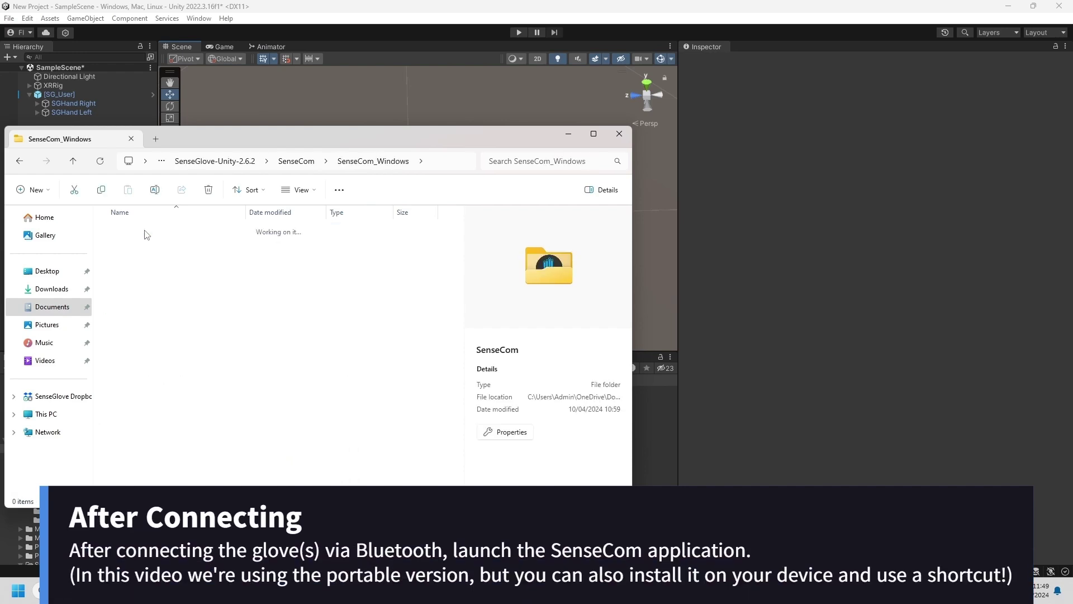
double_click(149, 265)
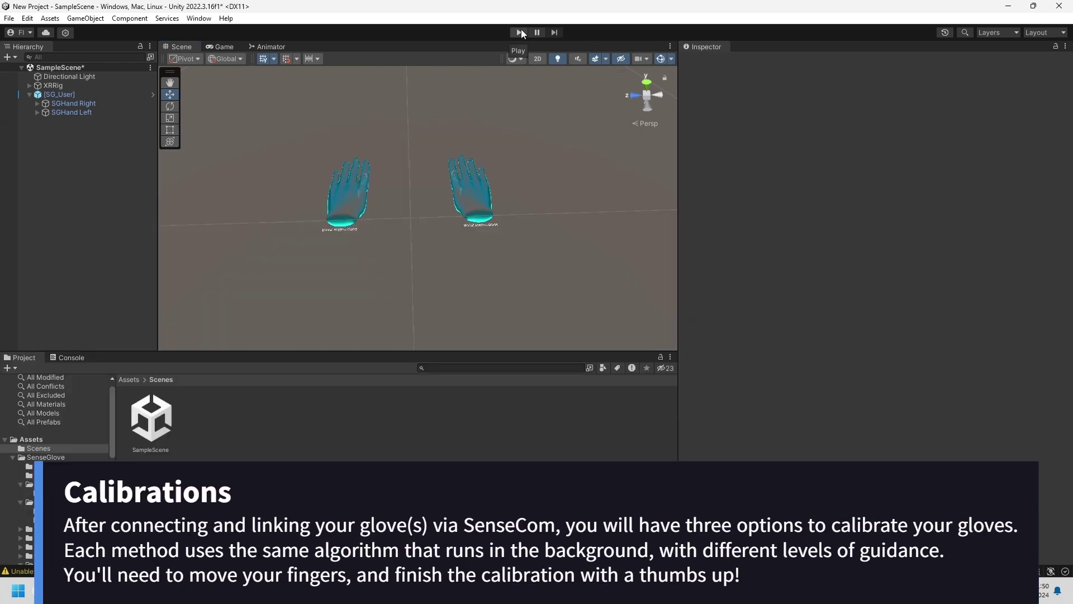
click(522, 29)
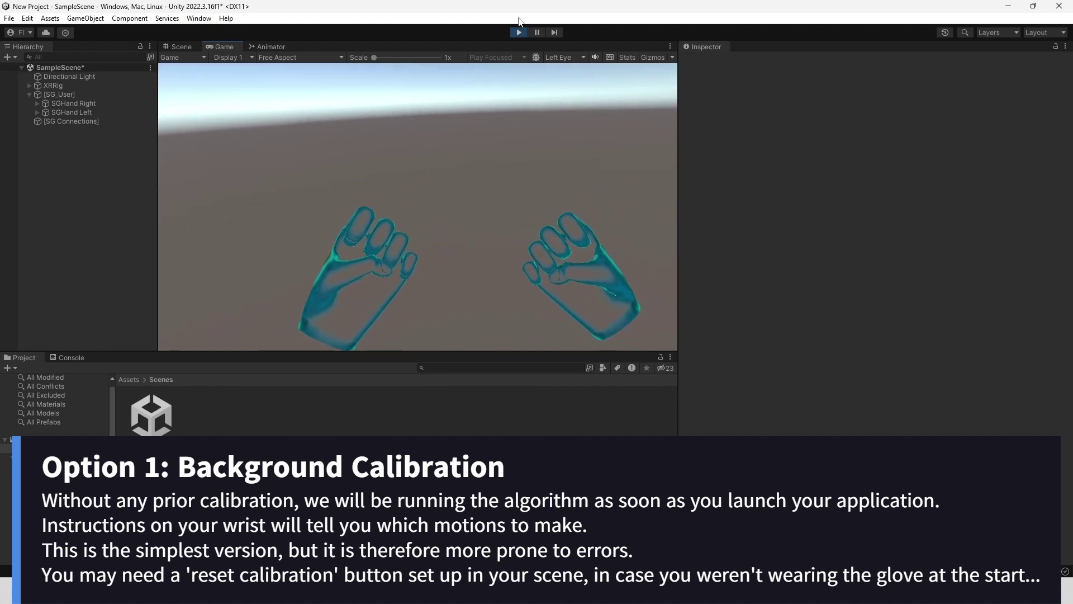
click(519, 32)
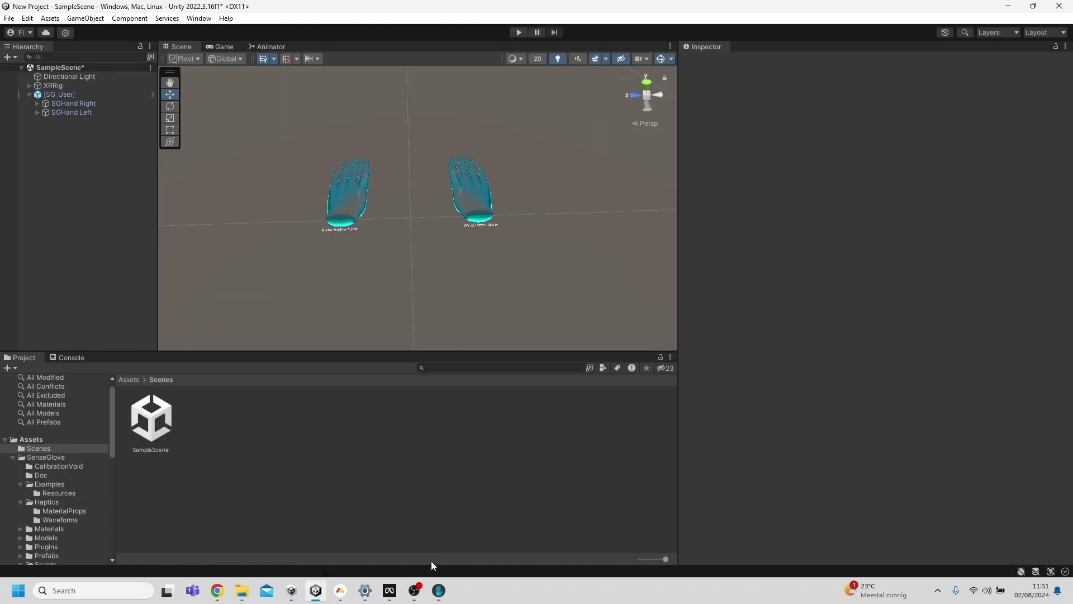
Bring SenseCom forward and start its guided calibration for both Nova gloves
click(438, 590)
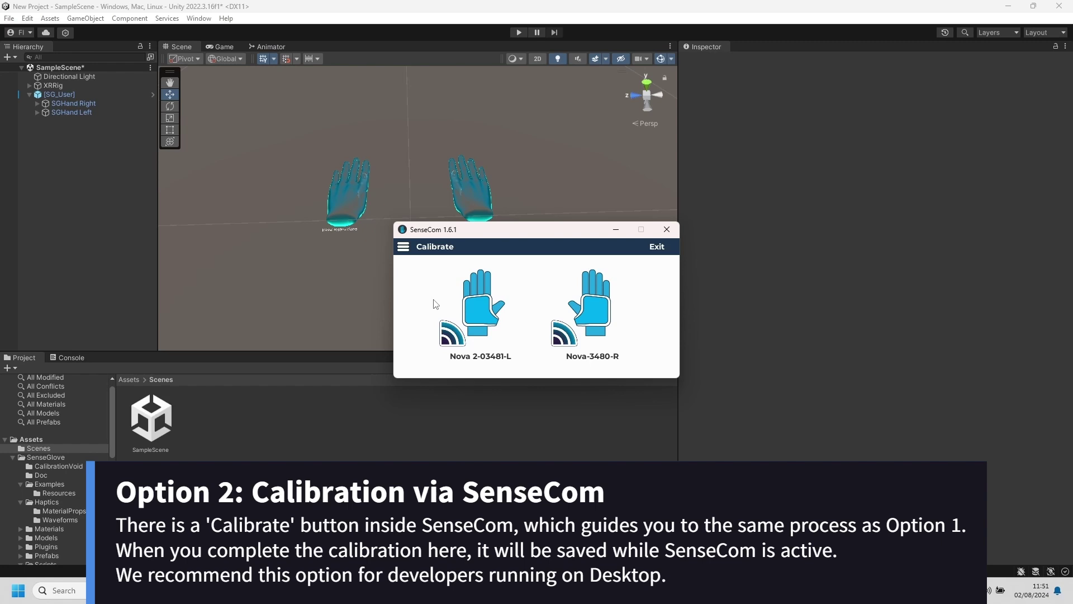
click(451, 252)
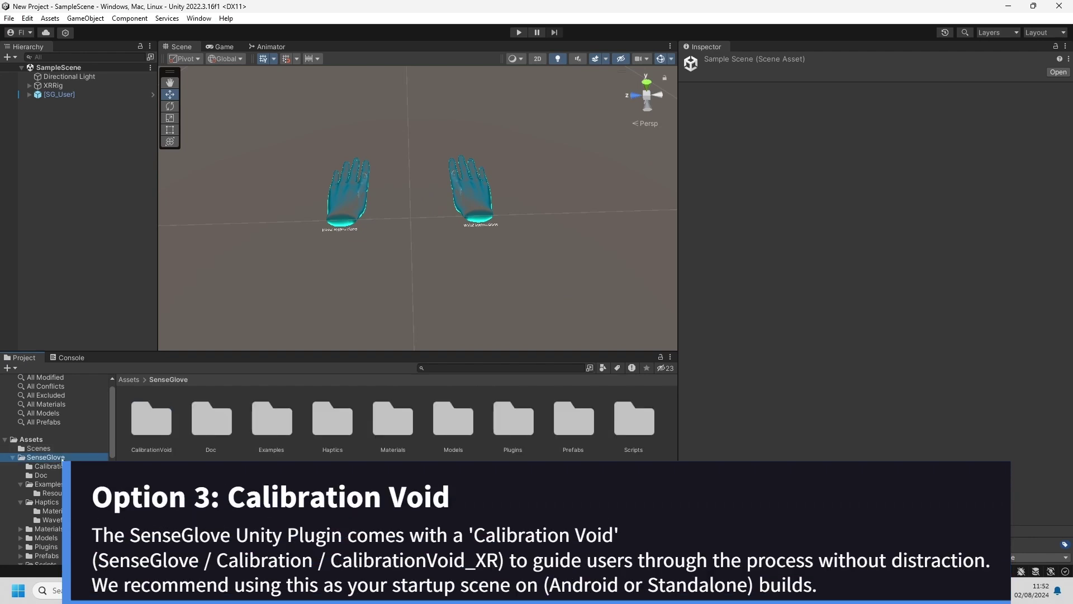
Open the CalibrationVoid_XR scene and select [CalibrationVoid Assets] to show its calibration script
double_click(160, 434)
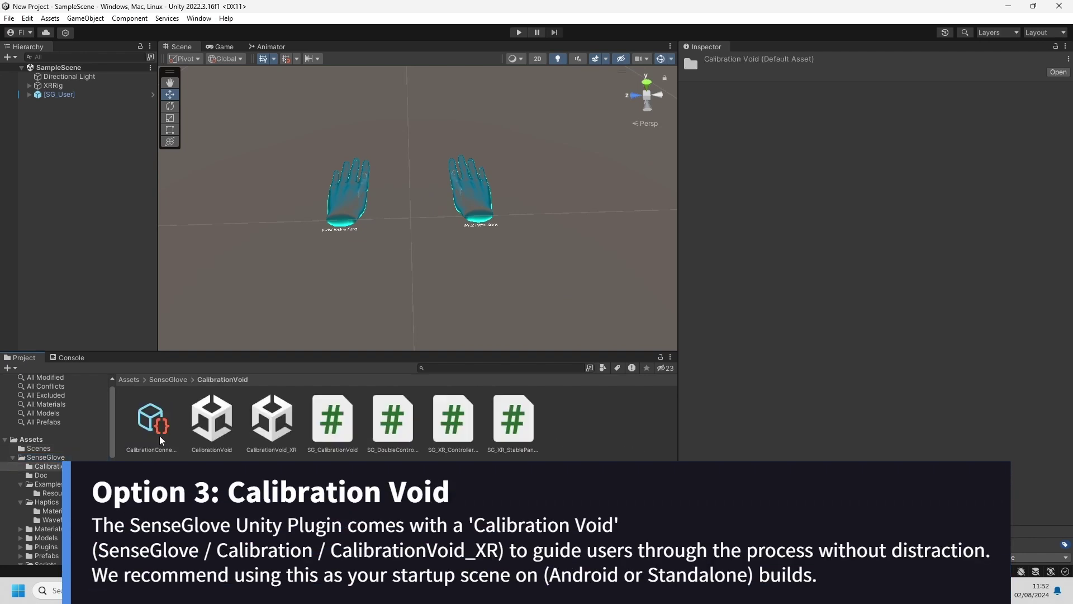
double_click(279, 426)
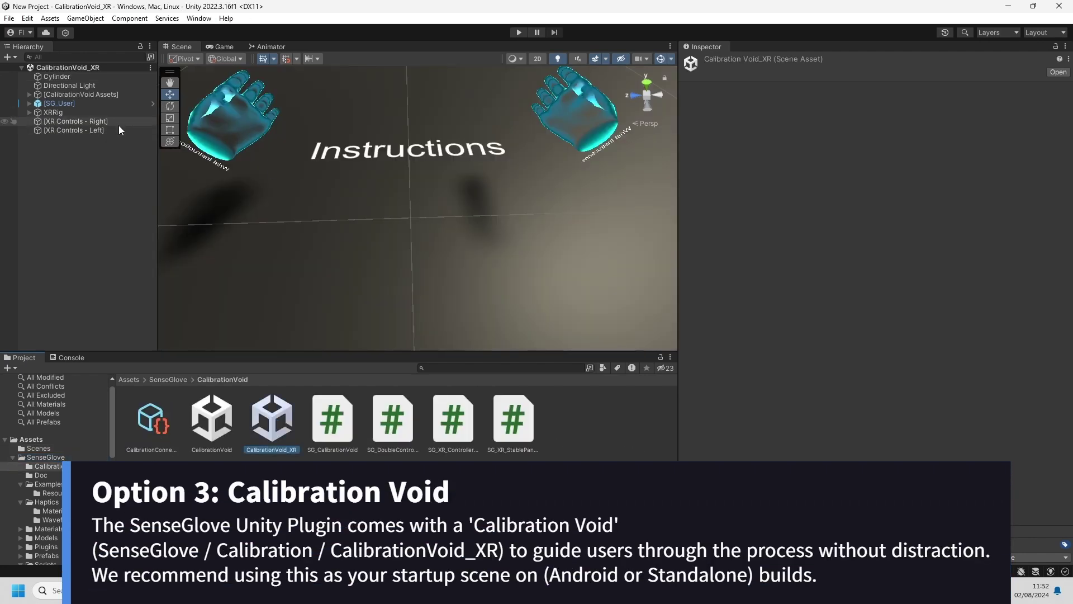
click(99, 113)
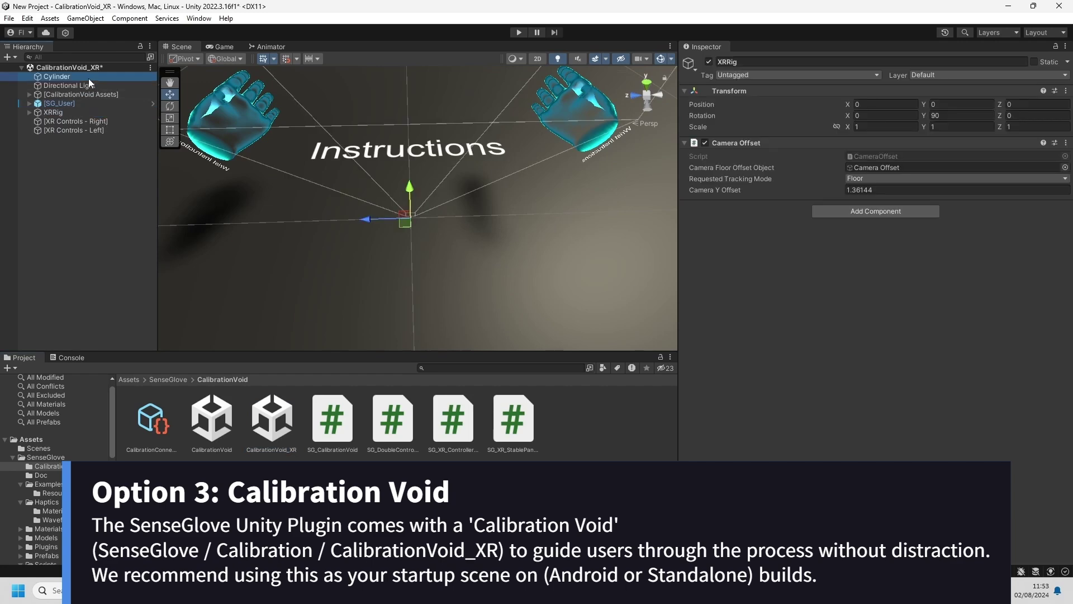
click(89, 85)
click(92, 95)
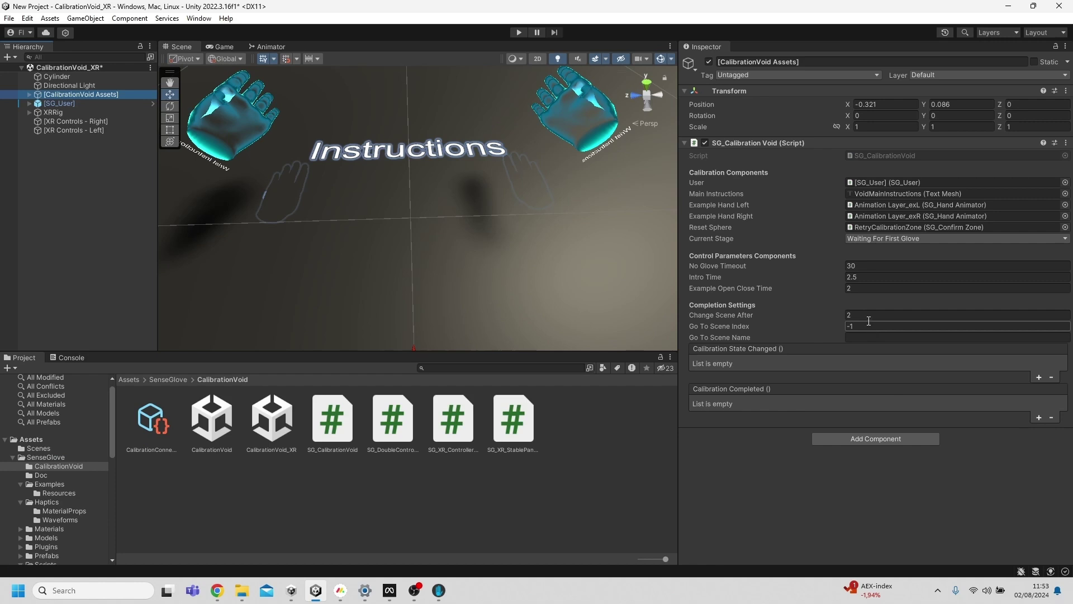
Change Go To Scene Index from -1 to 1, then open Build Settings
click(862, 325)
text(1)
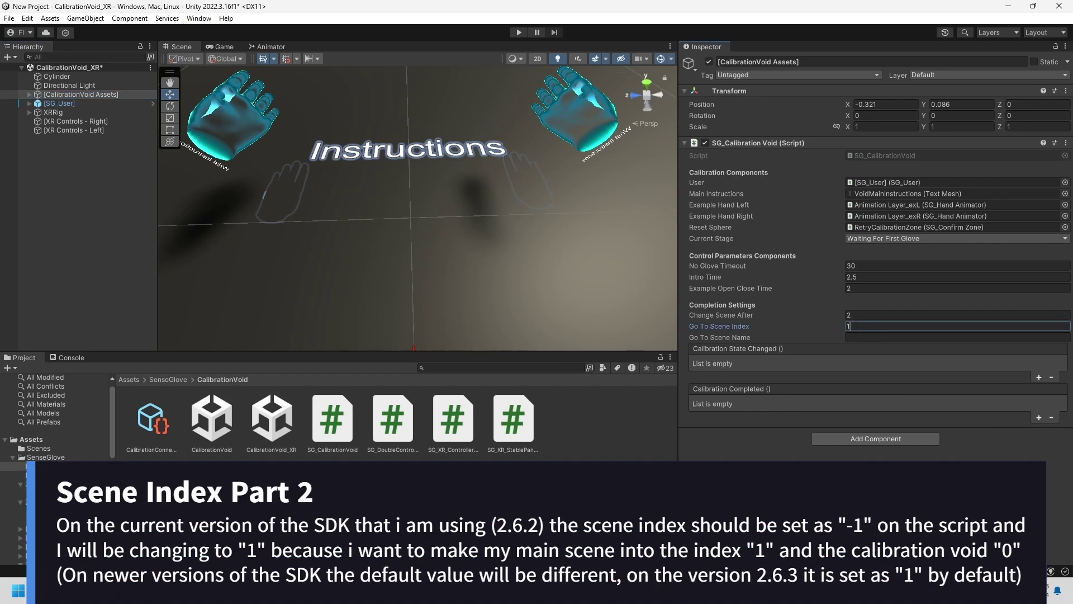
key(Return)
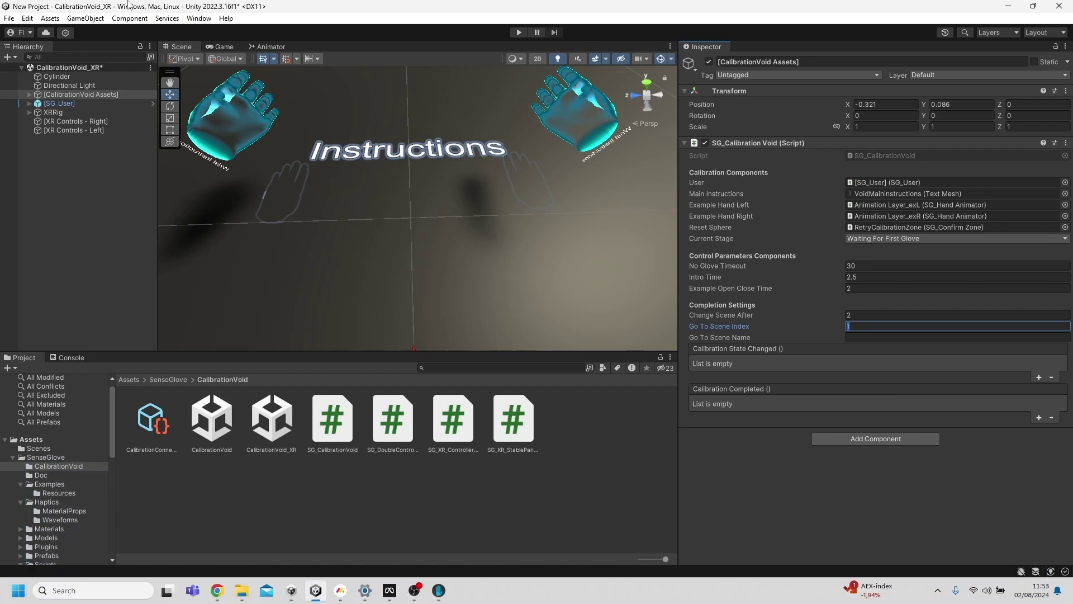
text(1)
click(14, 19)
click(45, 153)
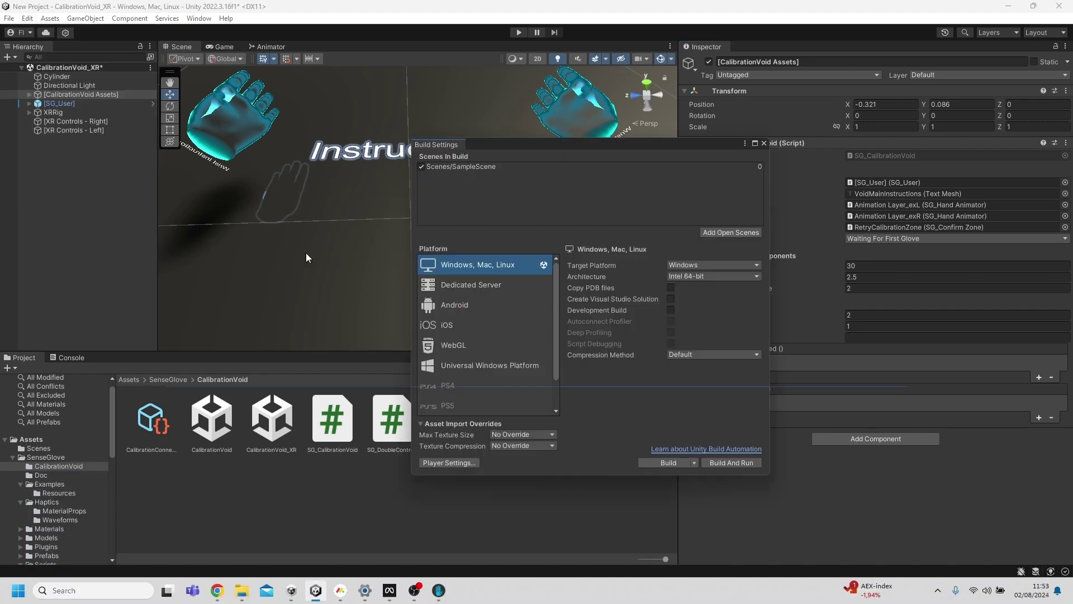
Add CalibrationVoid_XR at build index 0 above SampleScene, then Build And Run
click(709, 234)
click(539, 178)
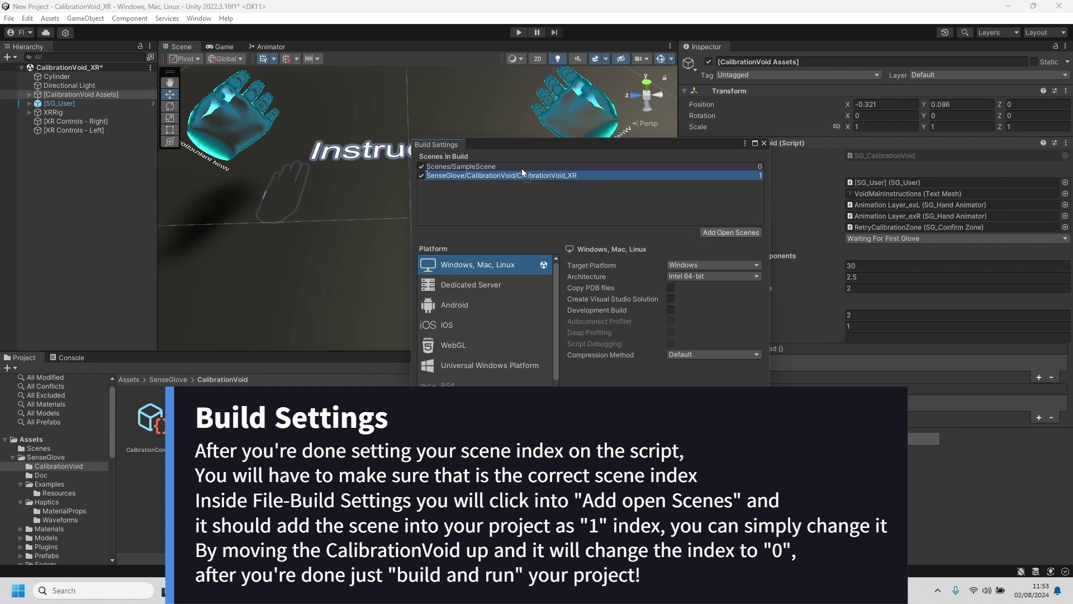
drag(522, 166, 520, 166)
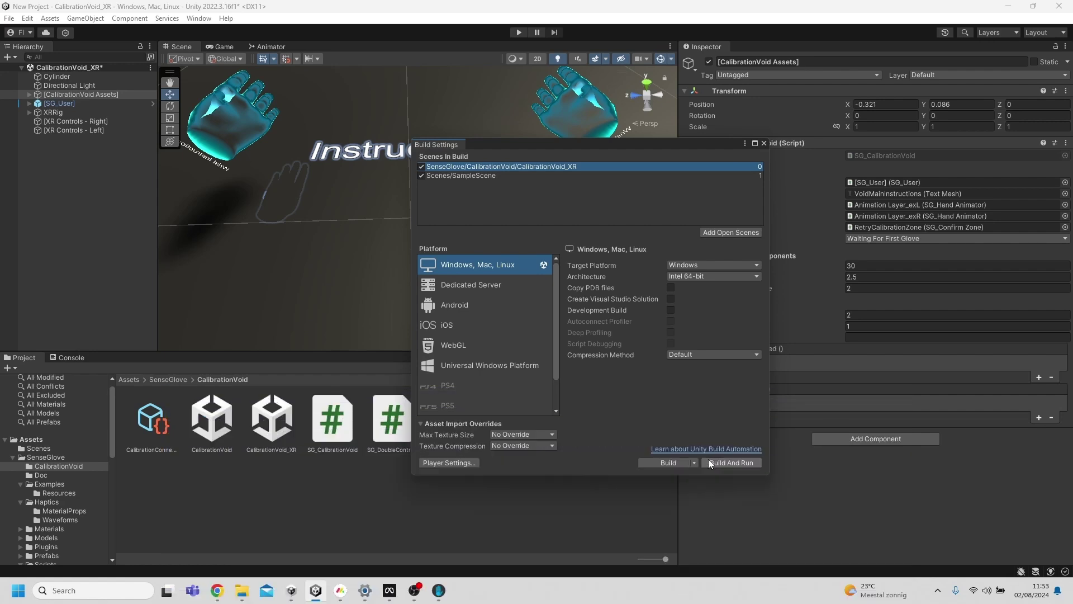
click(702, 461)
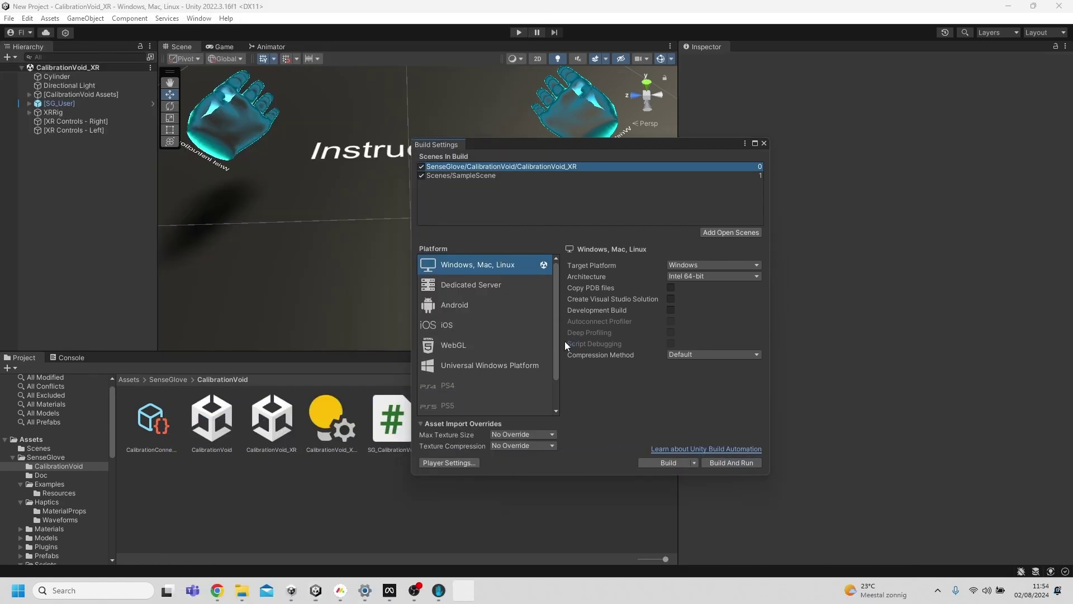